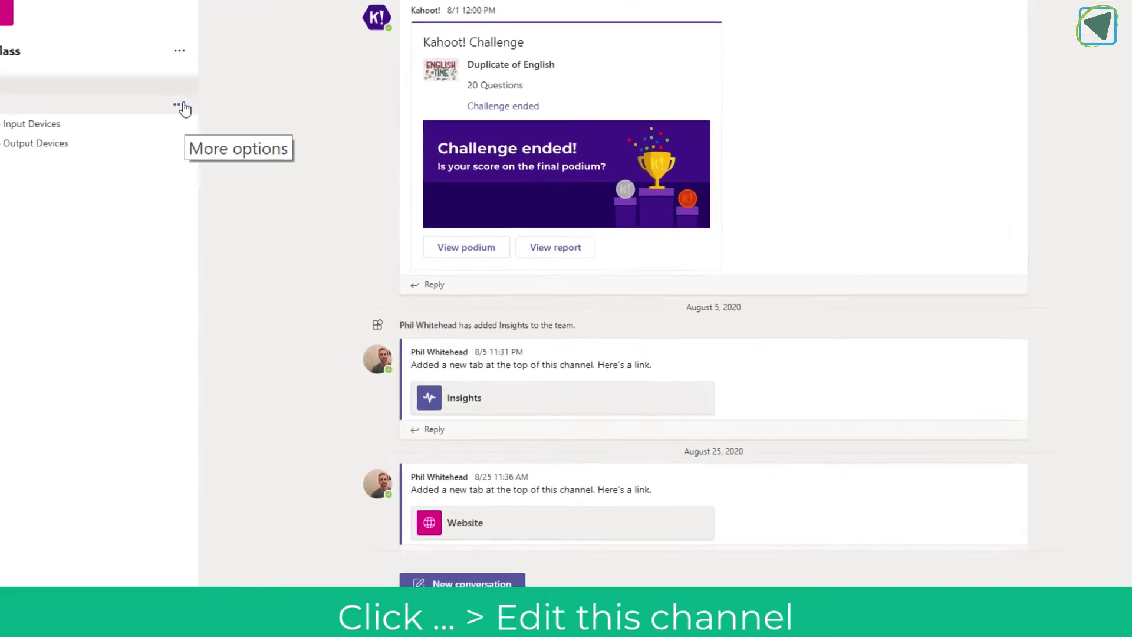
- Open Edit this channel from the Help channel's options menu
{"action": "left_click", "coordinate": [235, 167]}
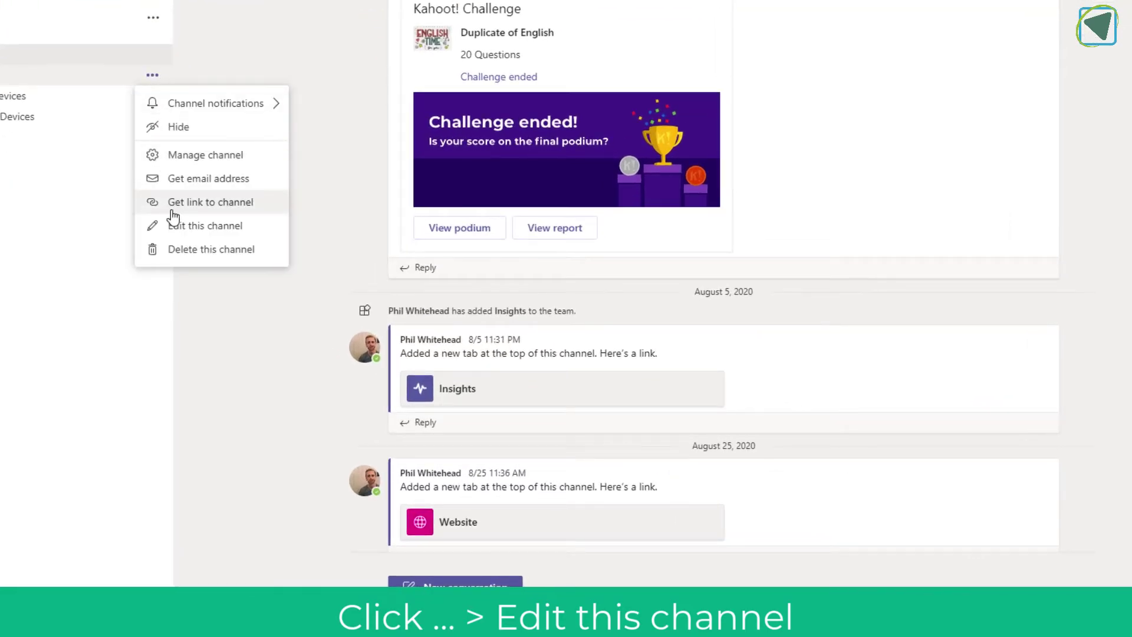
{"action": "left_click", "coordinate": [148, 228]}
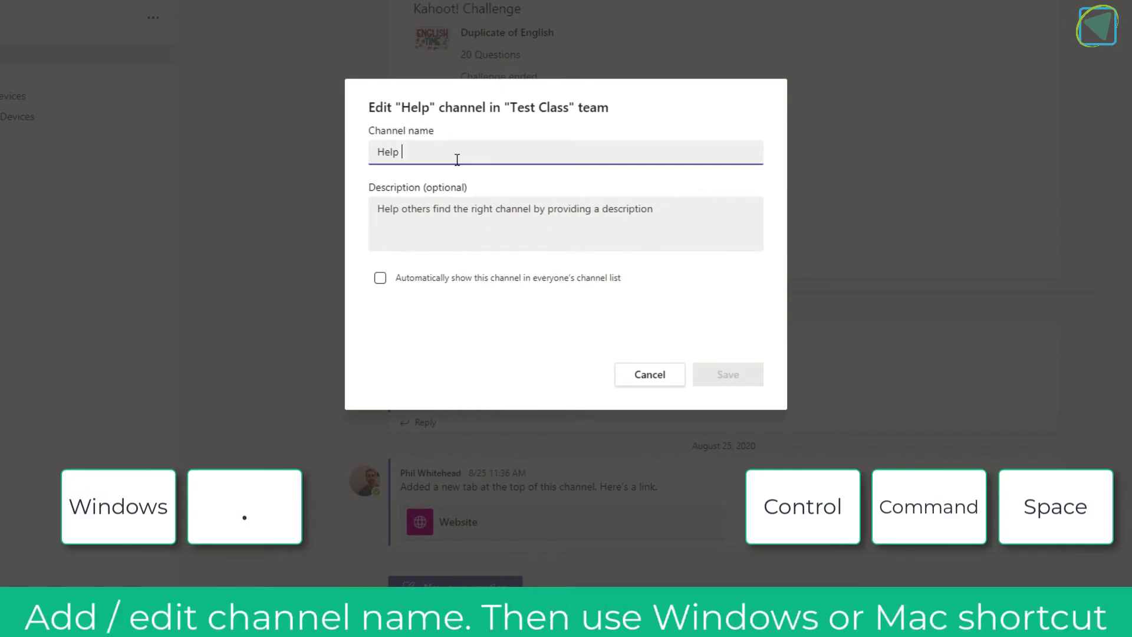
- Browse the emoji panel categories and return to recently used emojis
{"action": "key", "text": "super+period"}
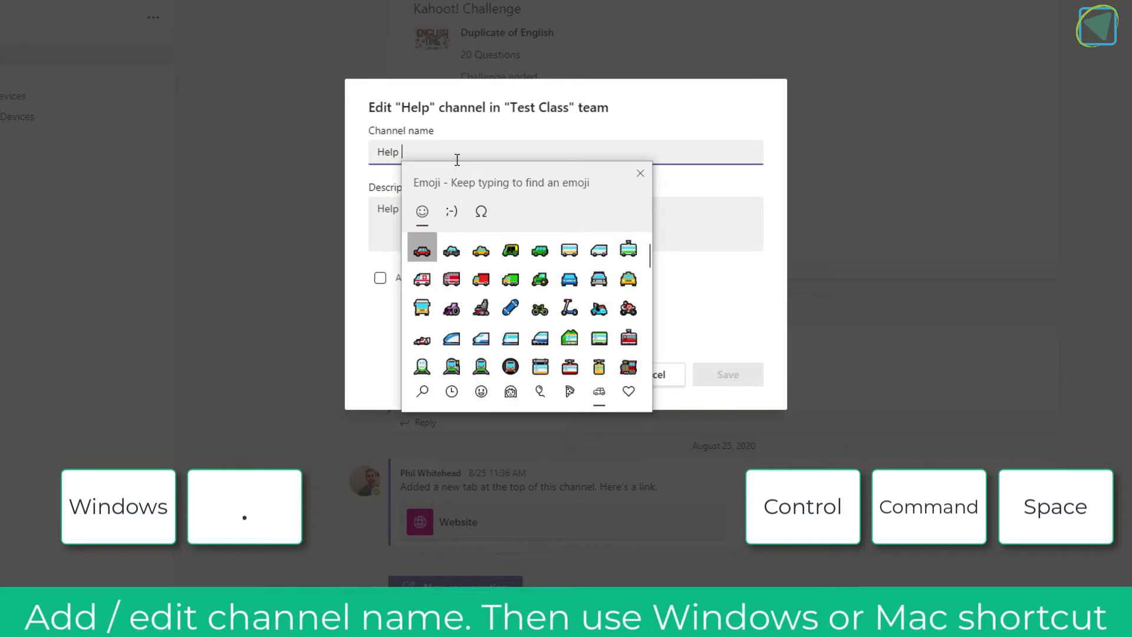
{"action": "left_click", "coordinate": [464, 391]}
{"action": "left_click", "coordinate": [511, 393]}
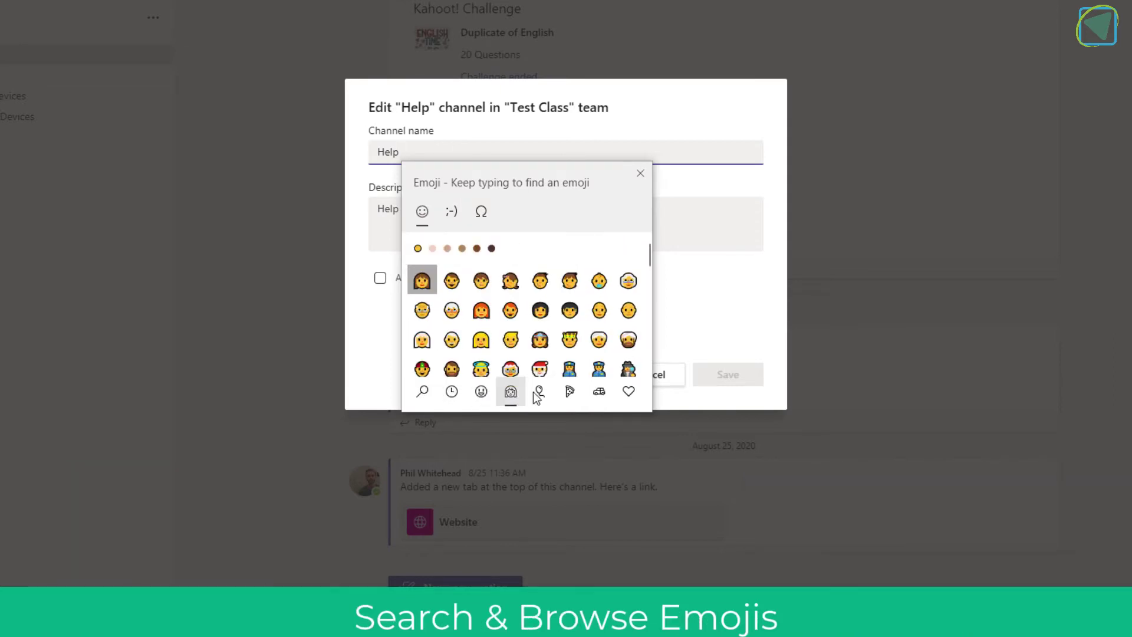
{"action": "left_click", "coordinate": [566, 392]}
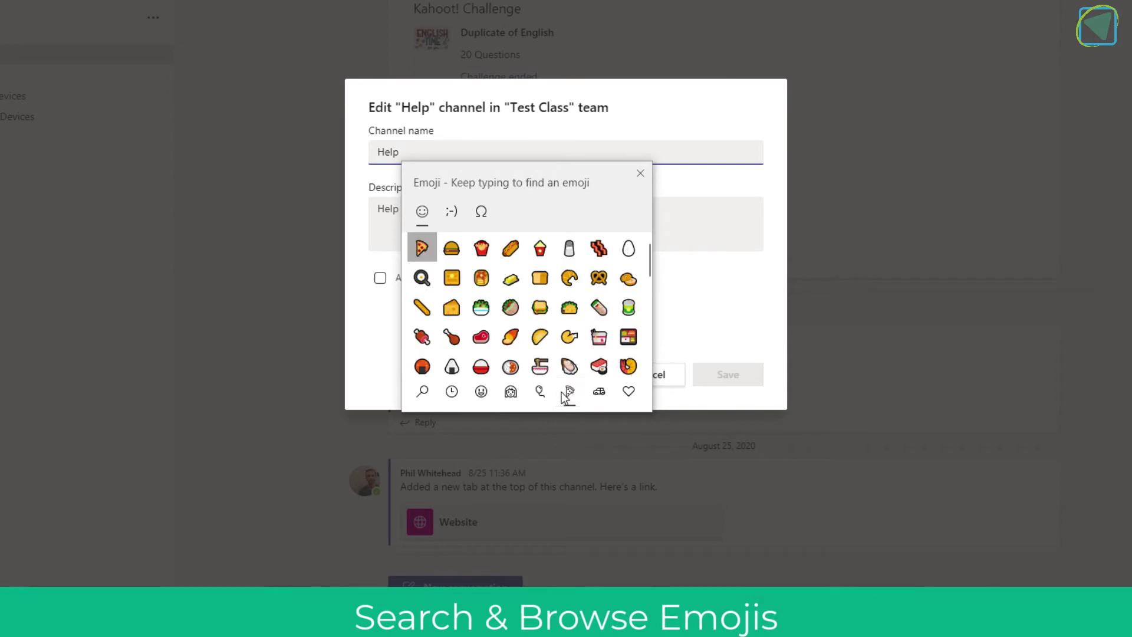
{"action": "left_click", "coordinate": [451, 391]}
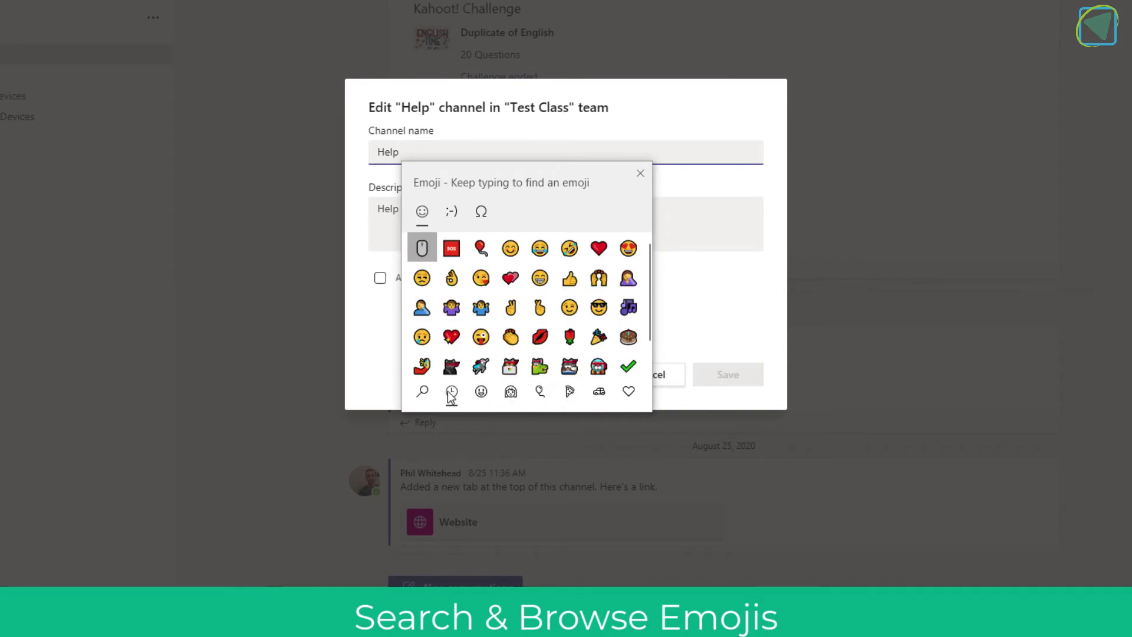
- Append the SOS emoji to 'Help' and save the channel
{"action": "left_click", "coordinate": [451, 248]}
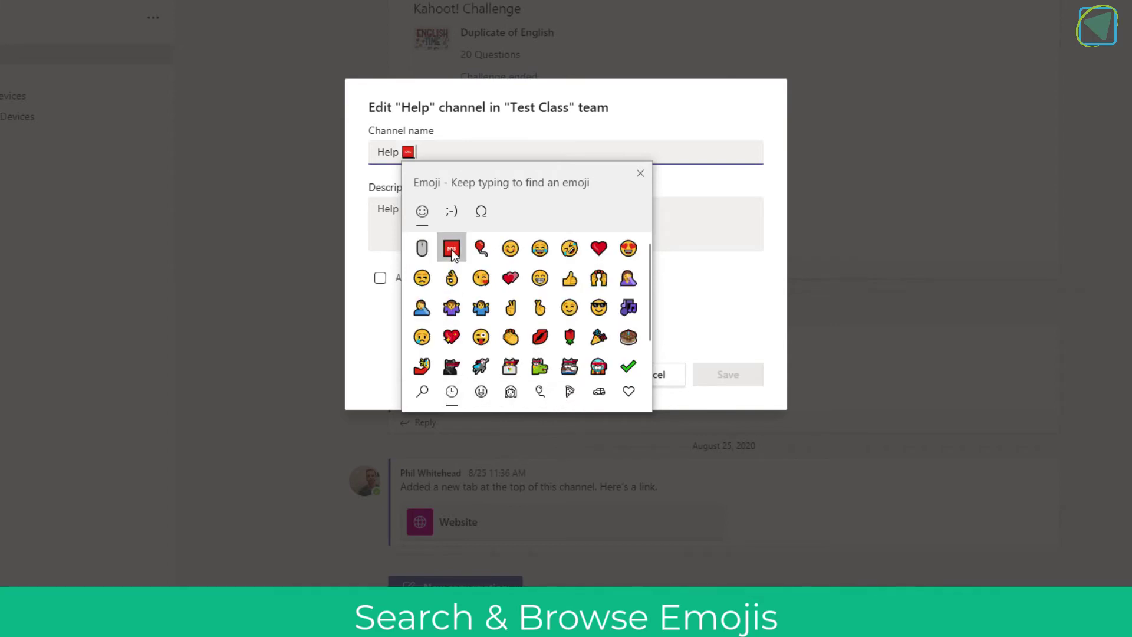
{"action": "left_click", "coordinate": [489, 151]}
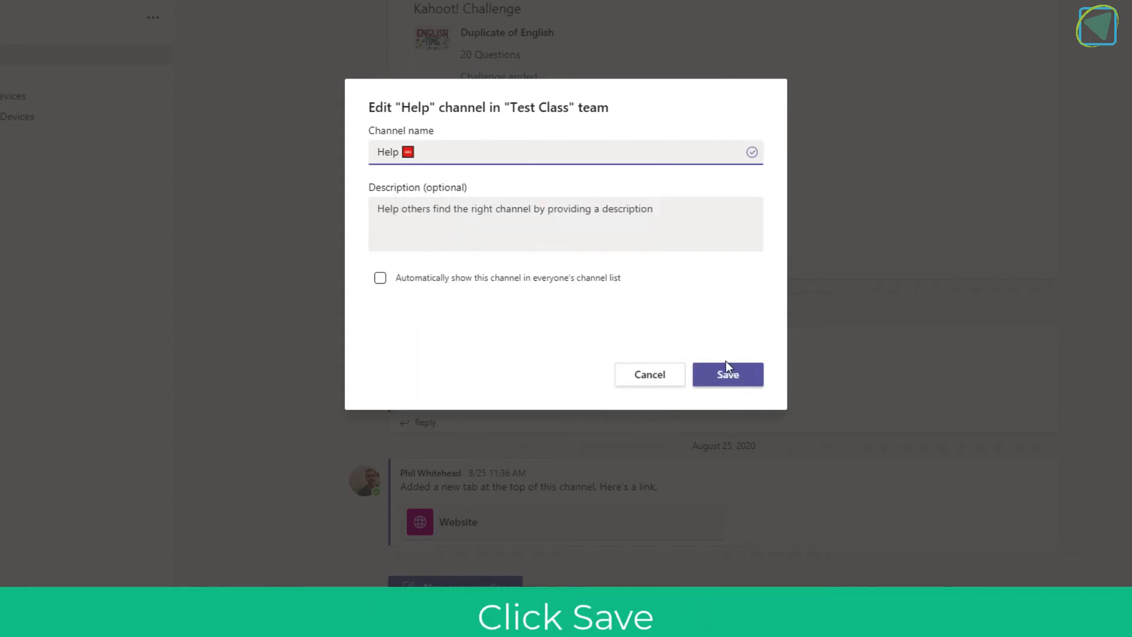
{"action": "left_click", "coordinate": [728, 373]}
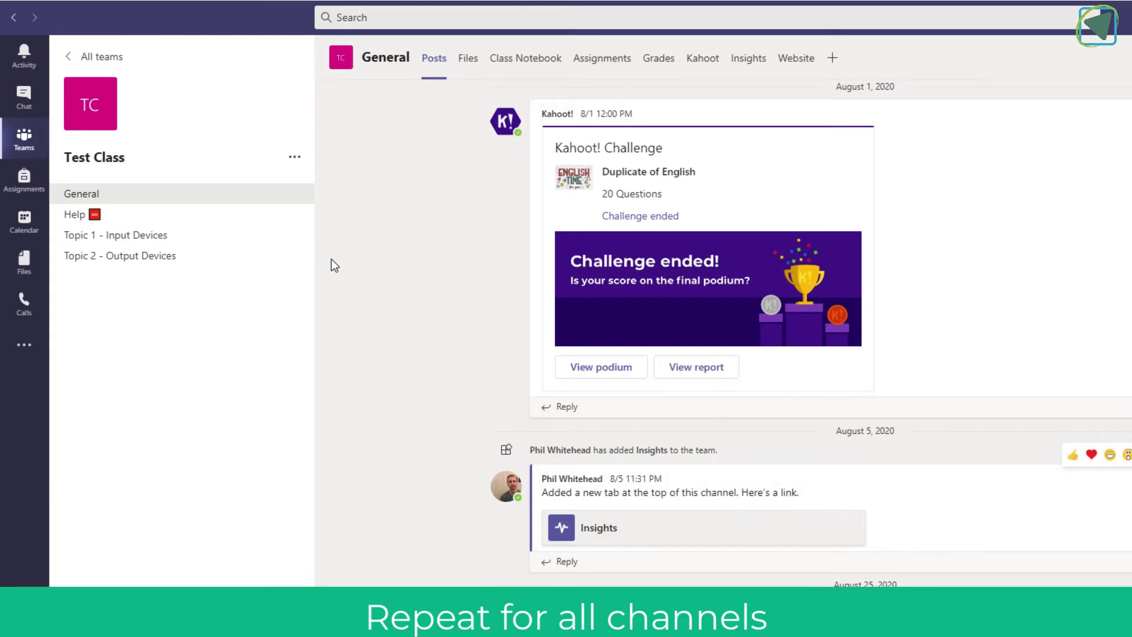
- Open Edit this channel for the Topic 1 - Input Devices channel
{"action": "left_click", "coordinate": [294, 236]}
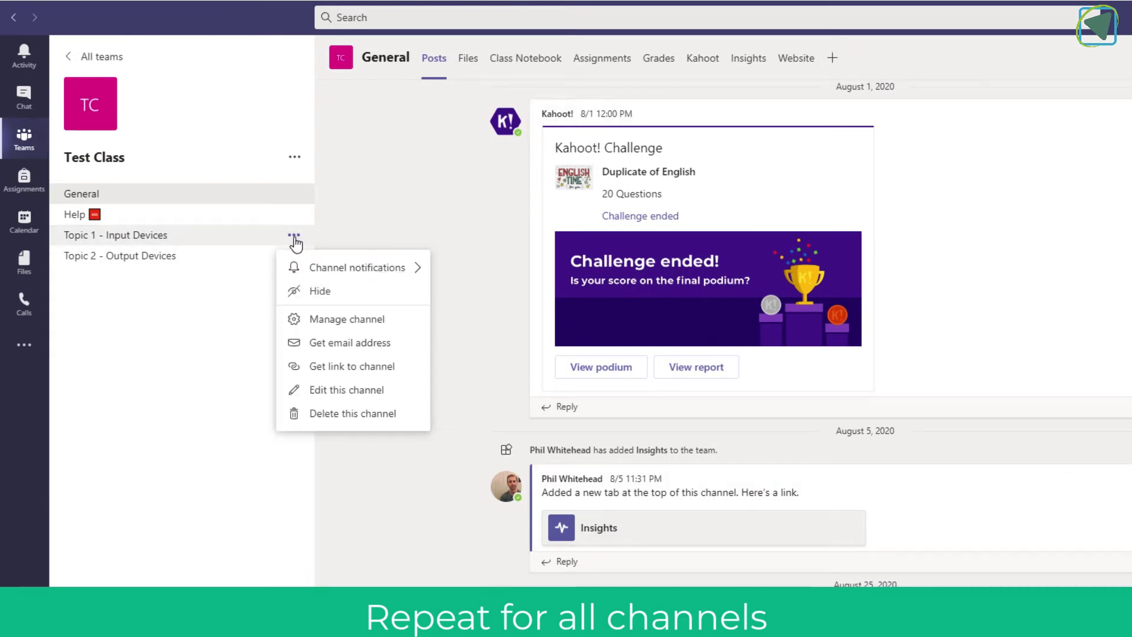
{"action": "left_click", "coordinate": [358, 390]}
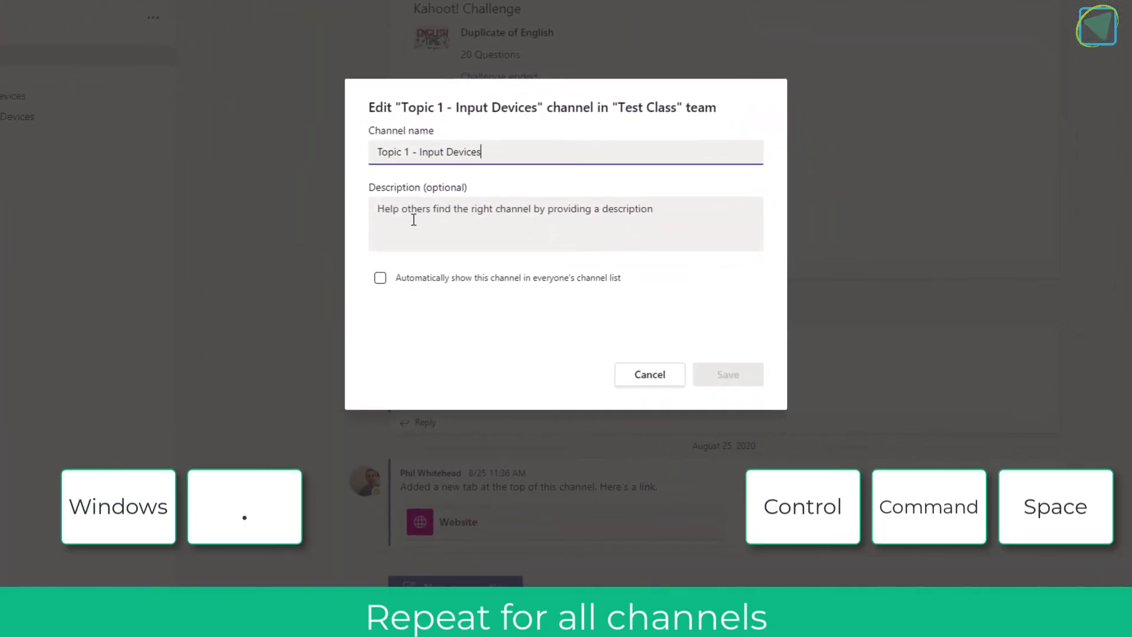
- Search 'computer' in the emoji panel, add the computer mouse emoji to the name, and save
{"action": "key", "text": "super+period"}
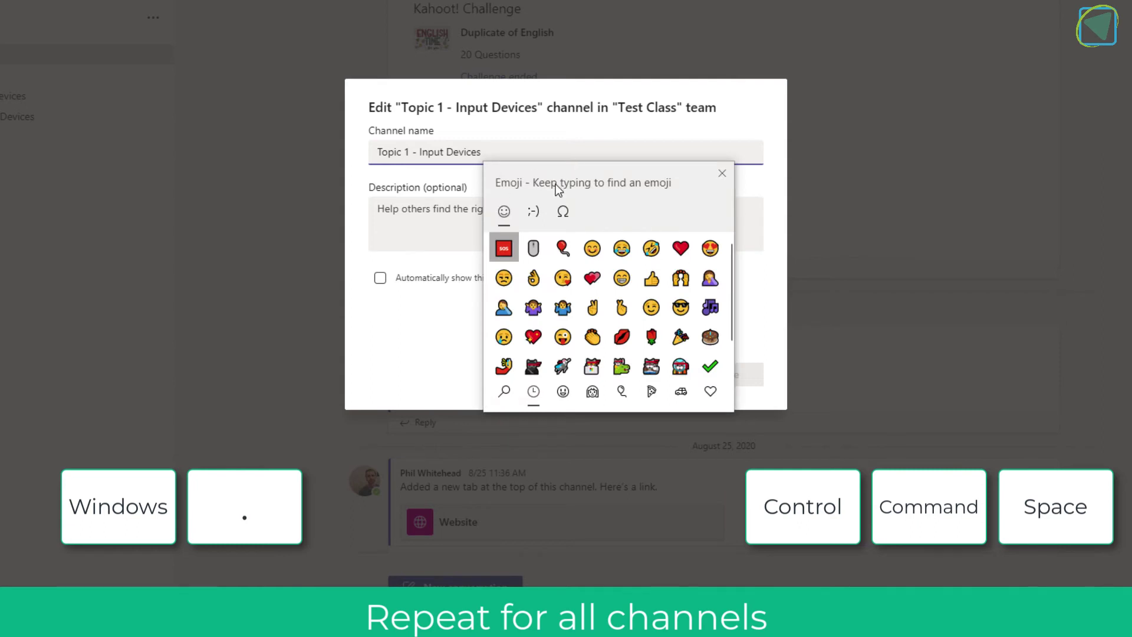
{"action": "left_click", "coordinate": [506, 394]}
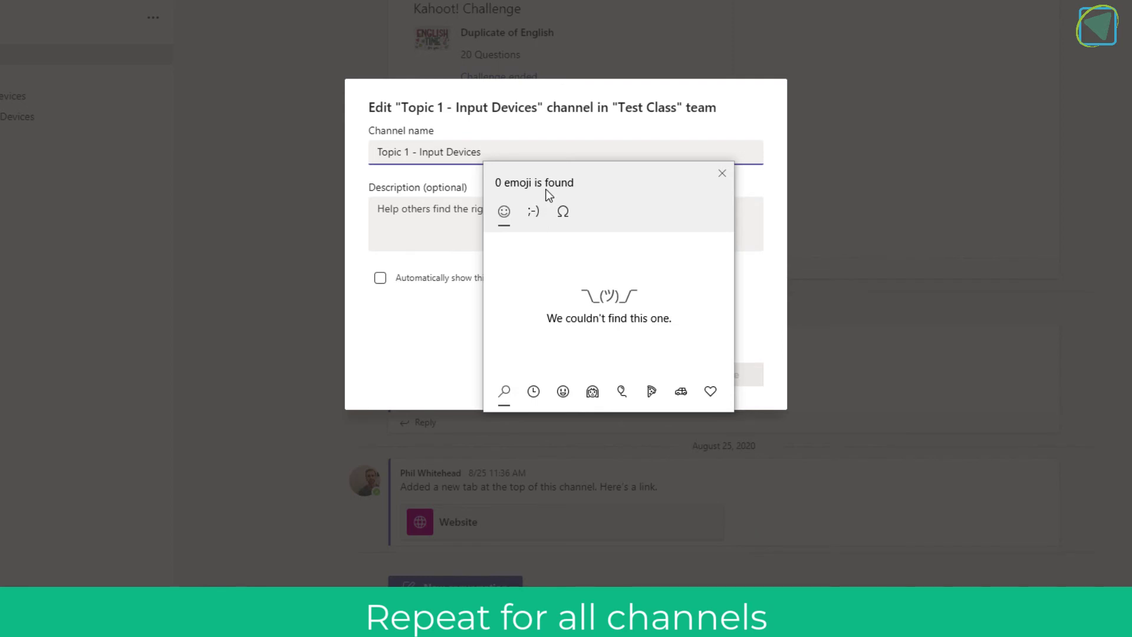
{"action": "type", "text": " computer"}
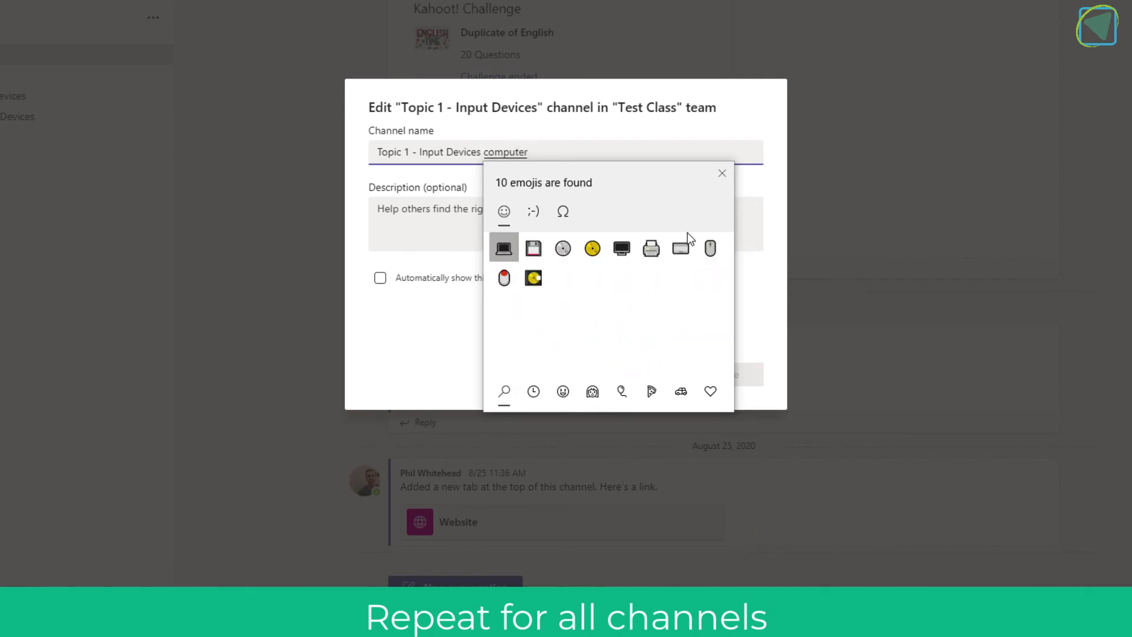
{"action": "left_click", "coordinate": [711, 249]}
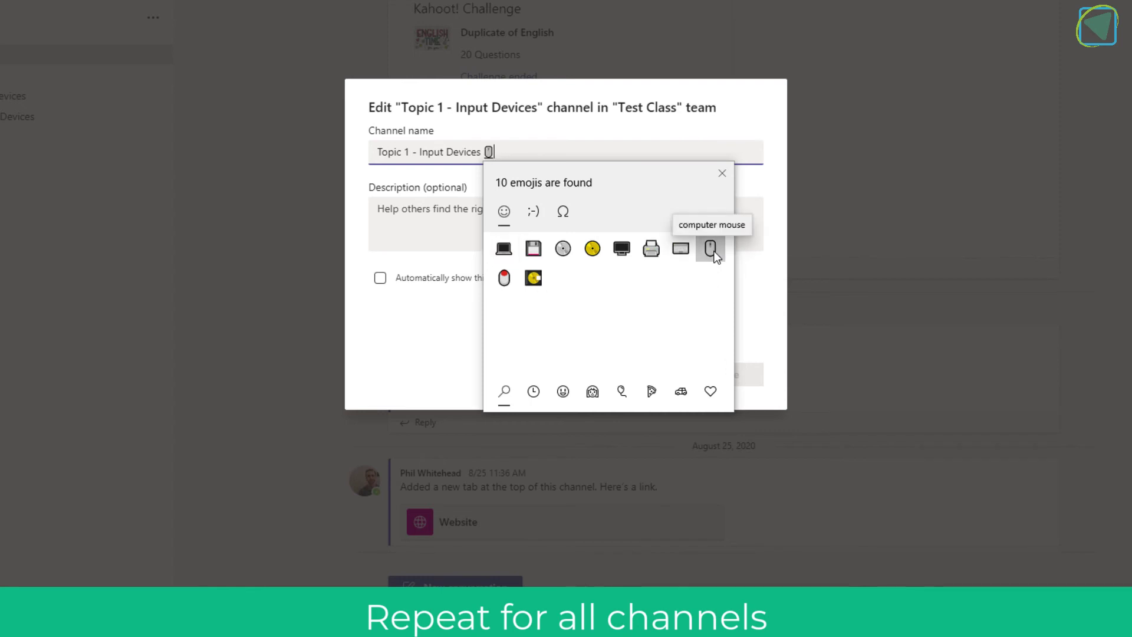
{"action": "left_click", "coordinate": [414, 318]}
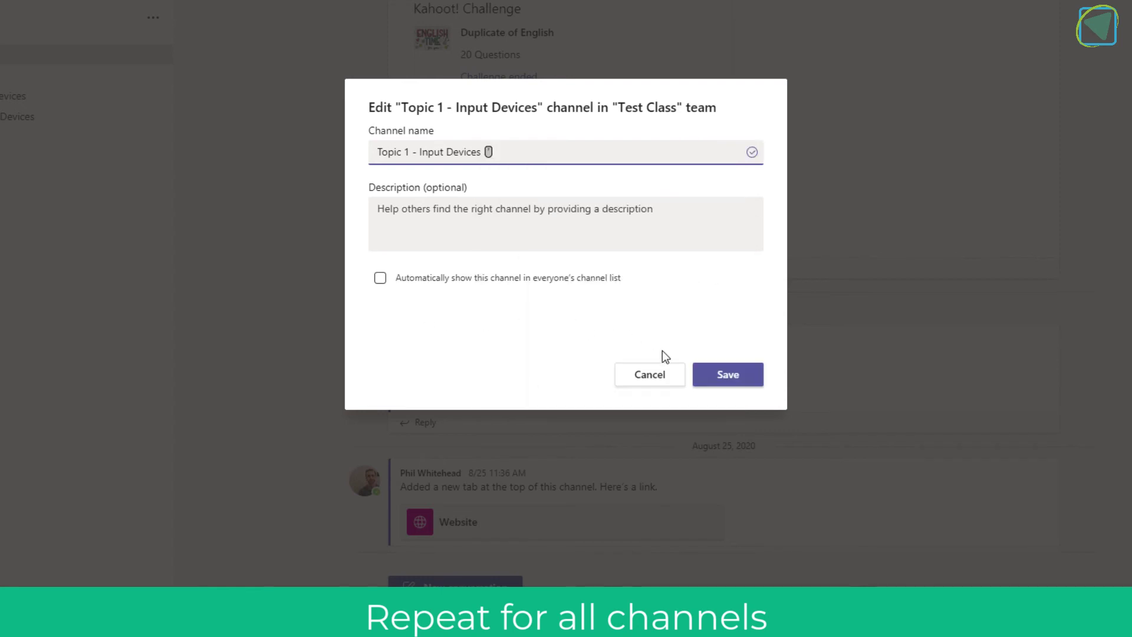
{"action": "left_click", "coordinate": [719, 376]}
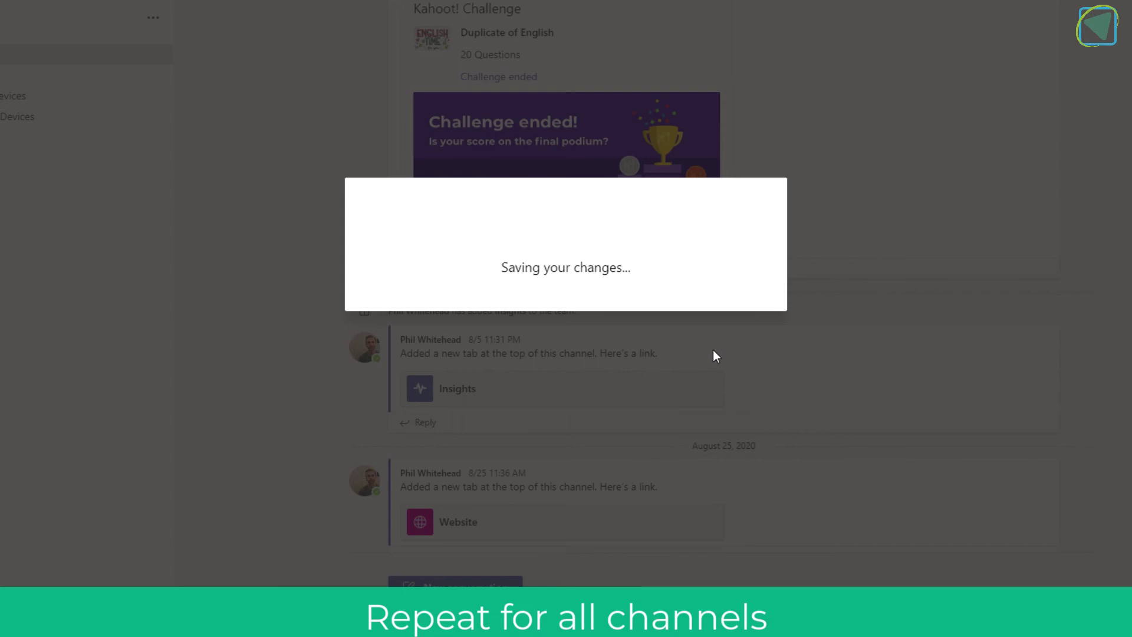